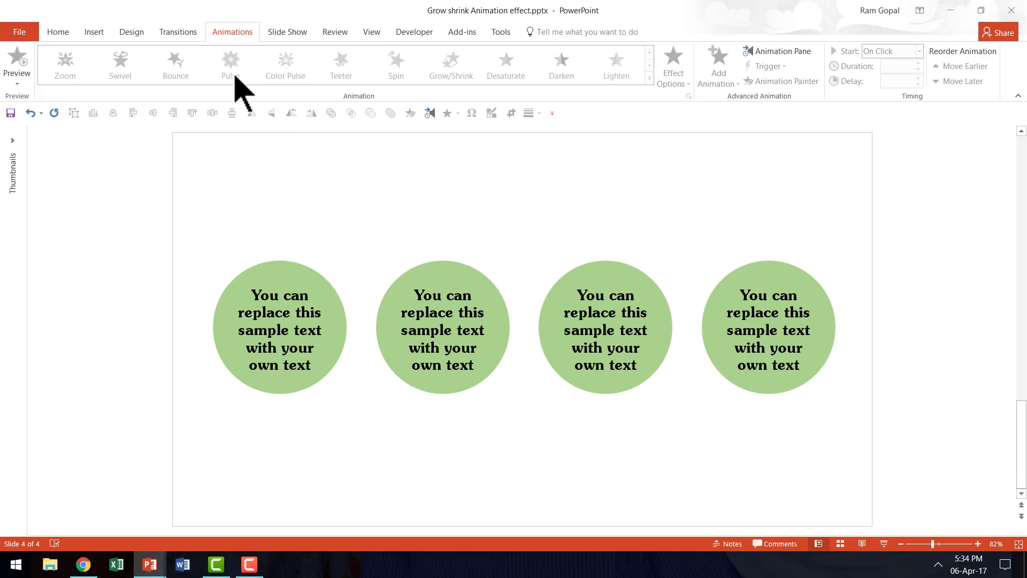
Step: Show the Animation Pane and select the whole first green circle, undoing an accidental text-box move
left_click(796, 51)
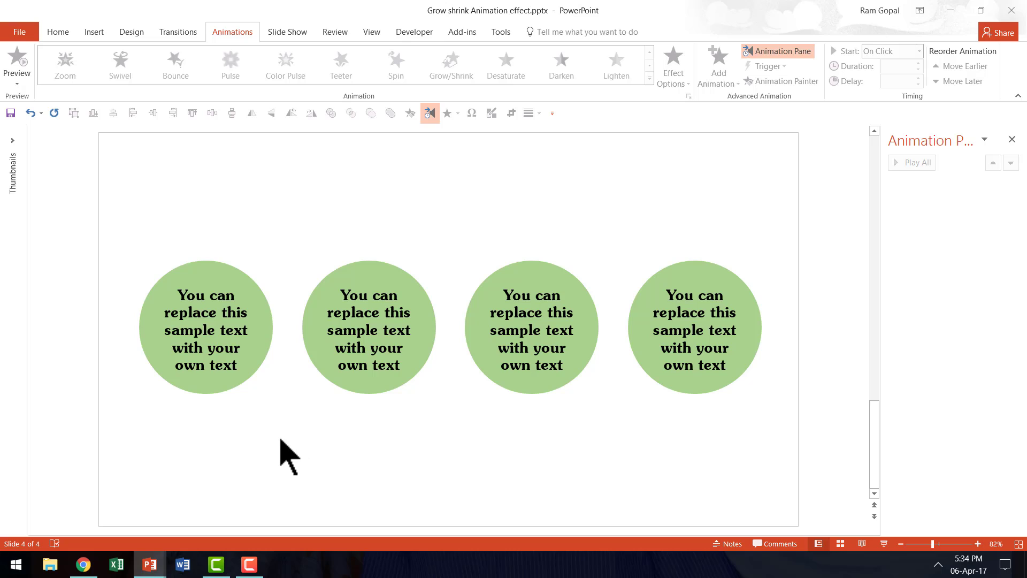
left_click(227, 267)
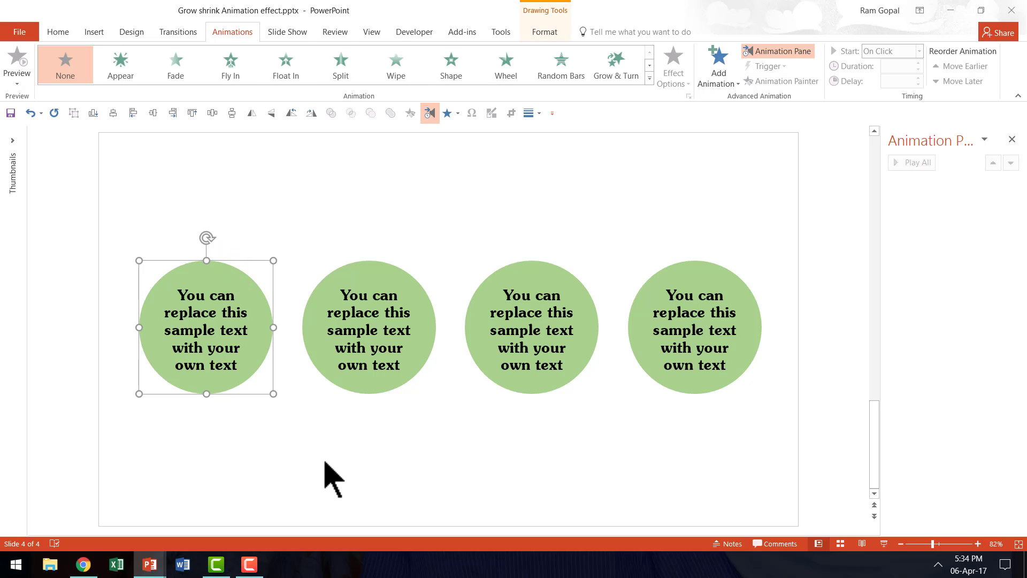
left_click(193, 293)
double_click(219, 292)
left_click_drag(179, 285, 353, 227)
key("ctrl+z")
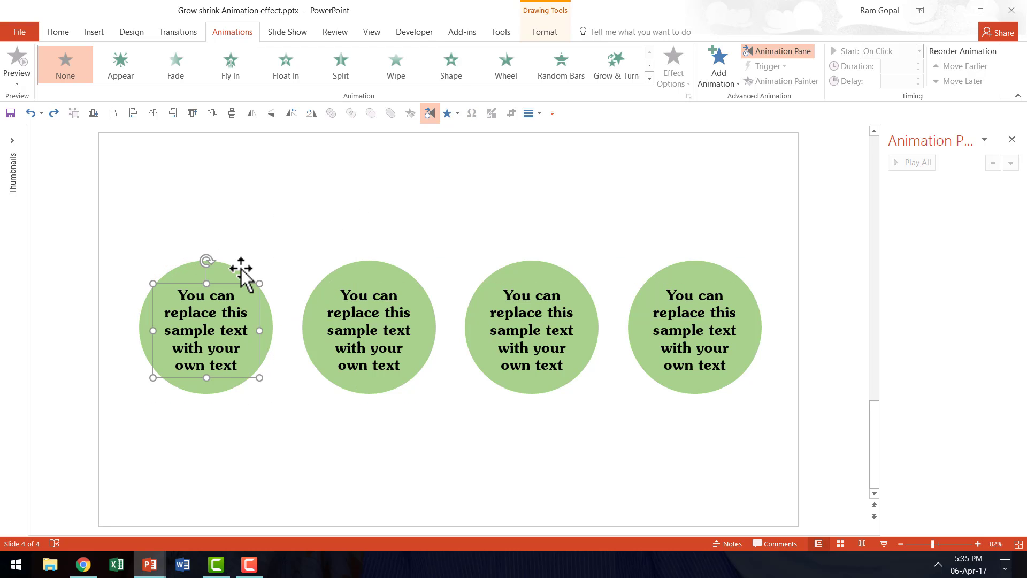
left_click(240, 270)
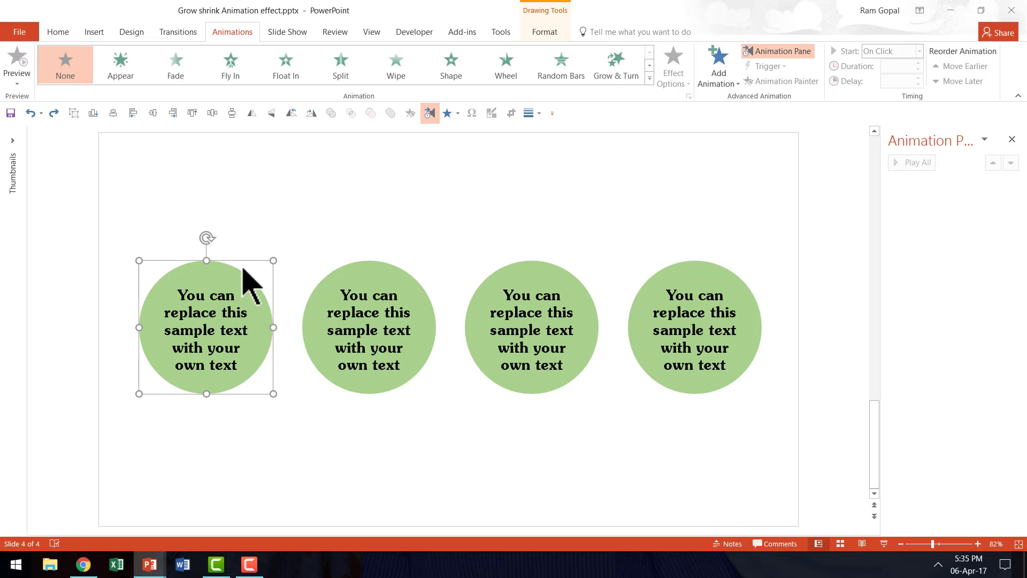
Step: Apply the Grow/Shrink emphasis to the first circle and set its duration to 00.10 seconds
left_click(649, 78)
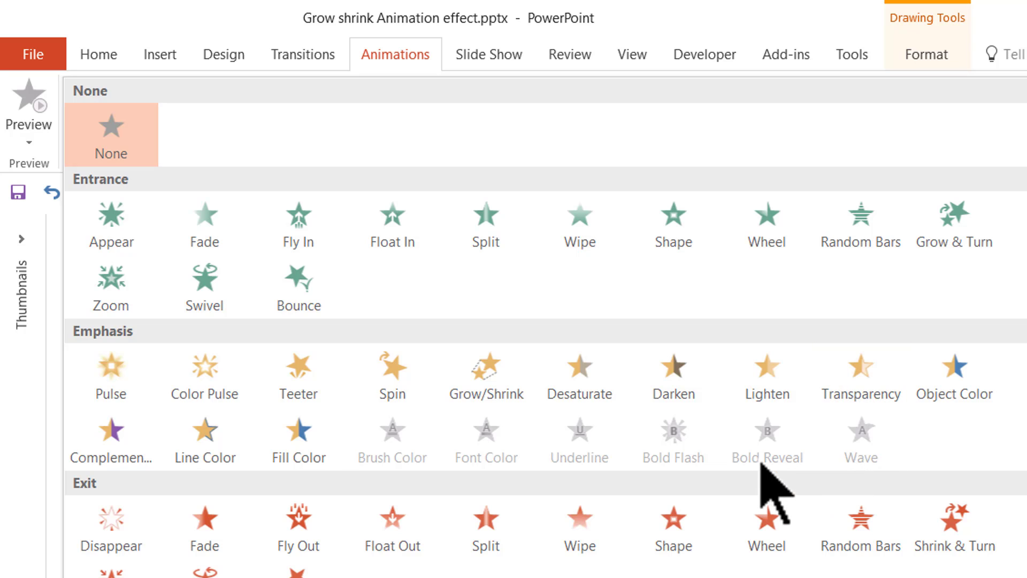
left_click(503, 394)
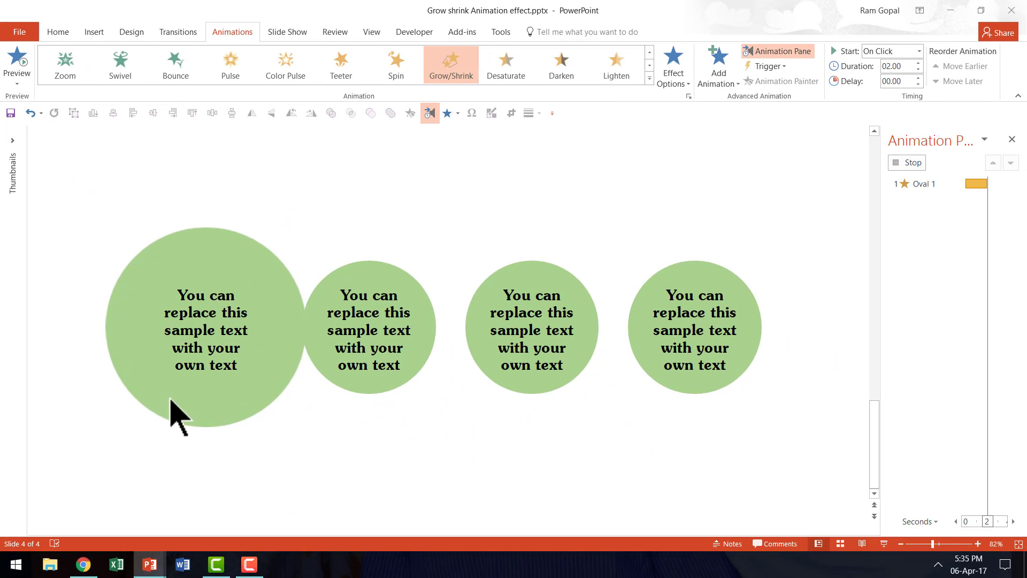
left_click(929, 184)
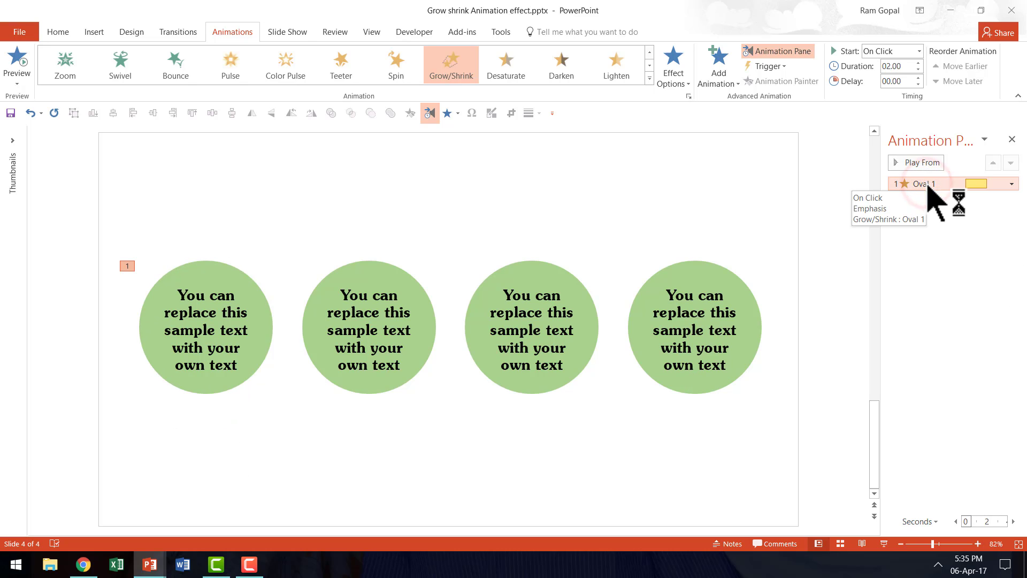
left_click(909, 67)
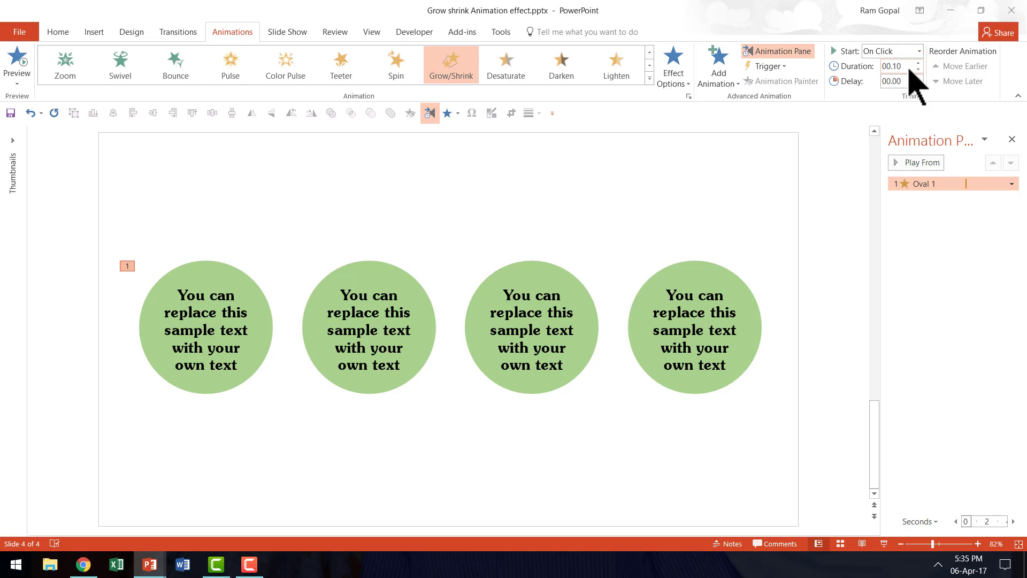
left_click(924, 183)
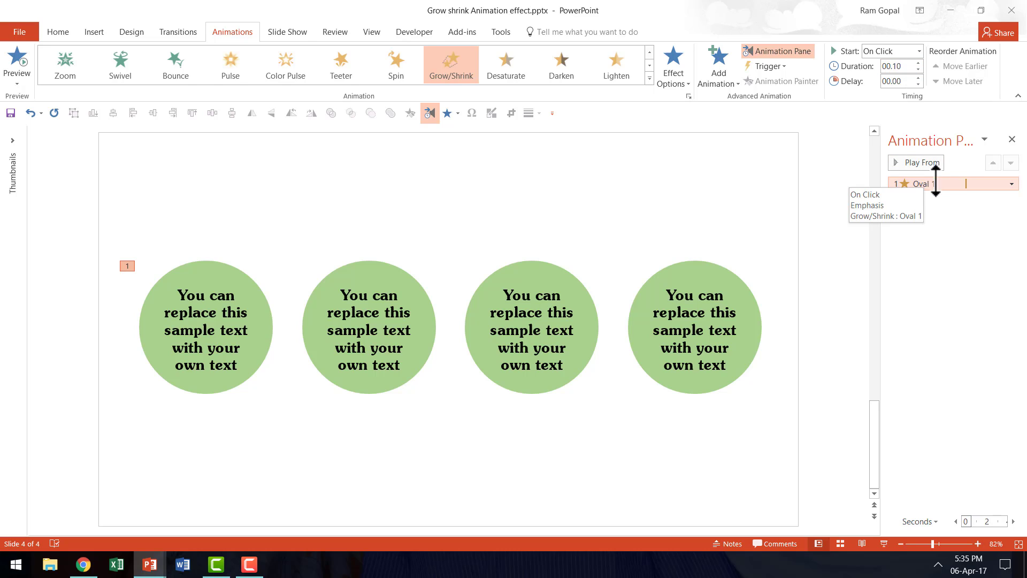
Step: Turn on Auto-reverse in the Oval 1 Grow/Shrink effect options
left_click(1011, 185)
left_click(937, 242)
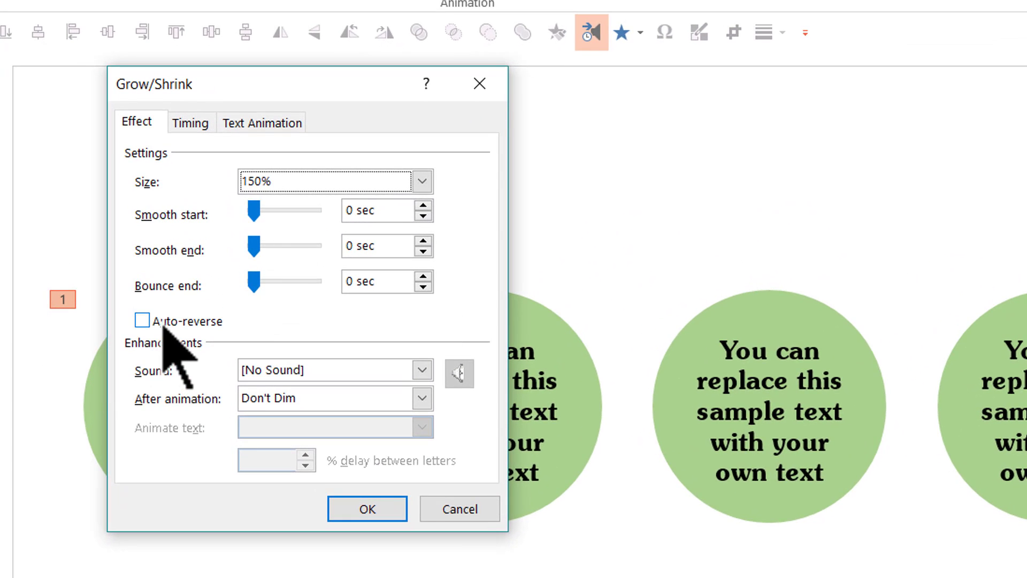
left_click(152, 321)
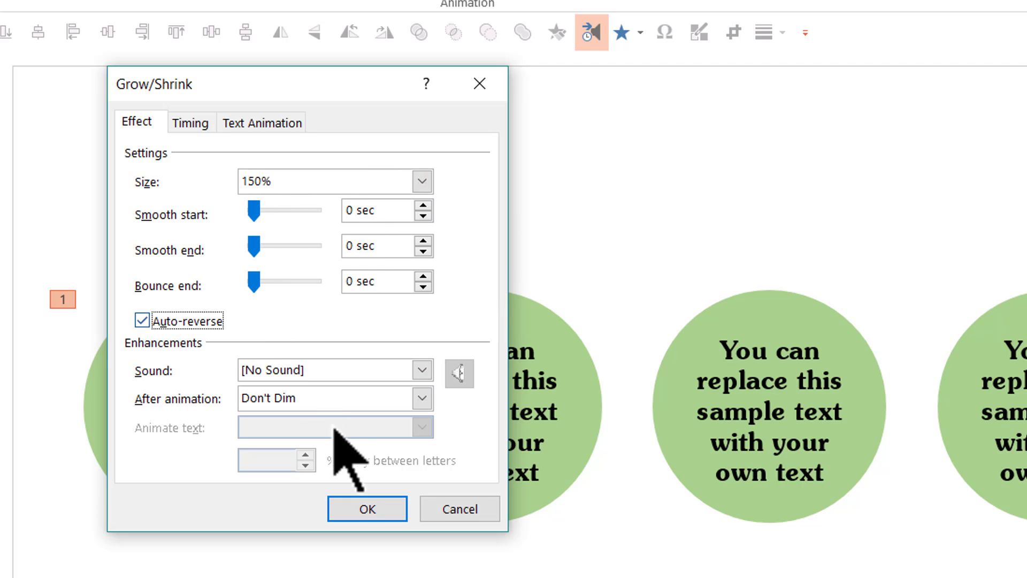
left_click(335, 502)
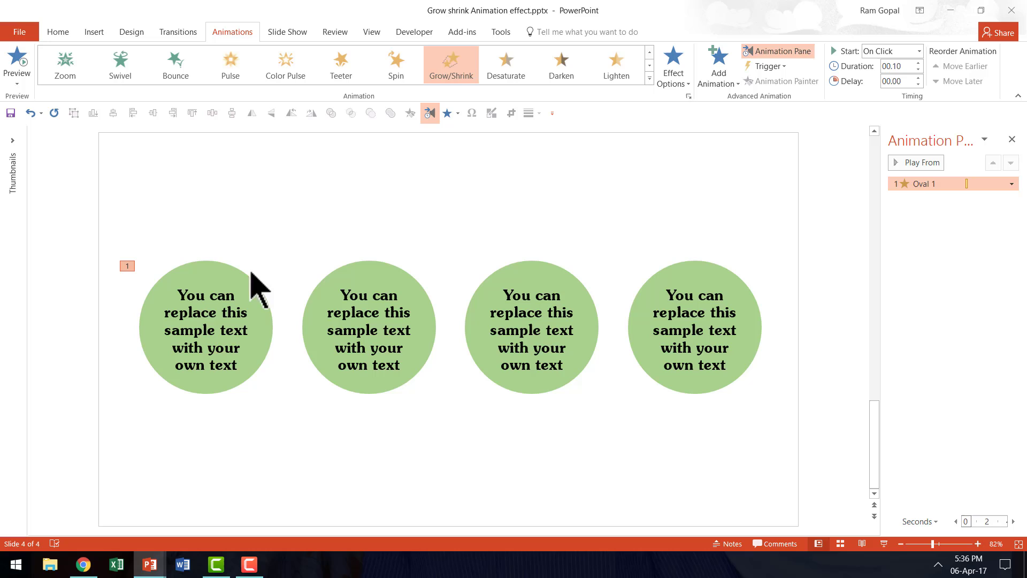
Step: Use Animation Painter to copy the first circle's animation onto circles two, three and four
left_click(225, 266)
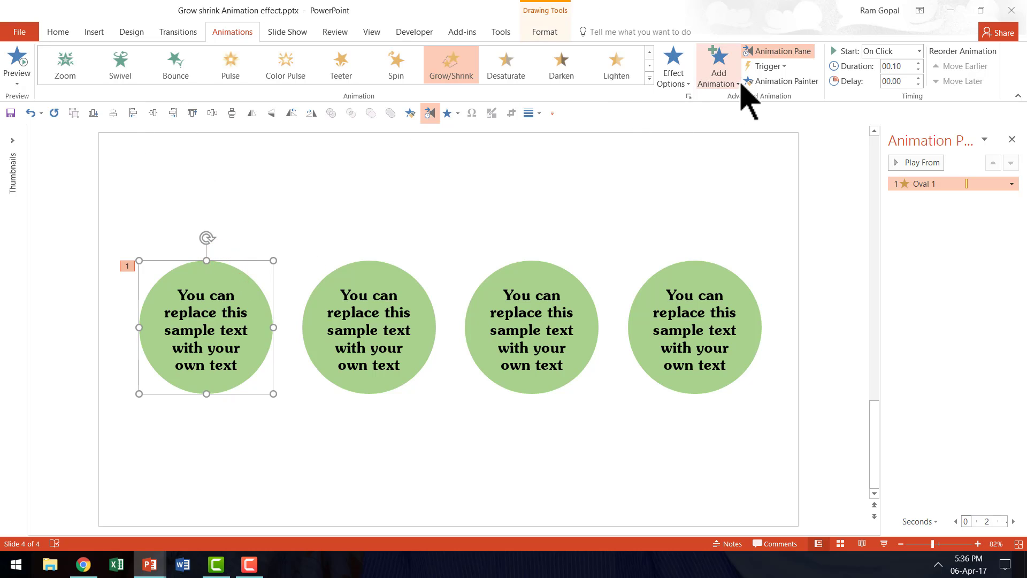
left_click(785, 83)
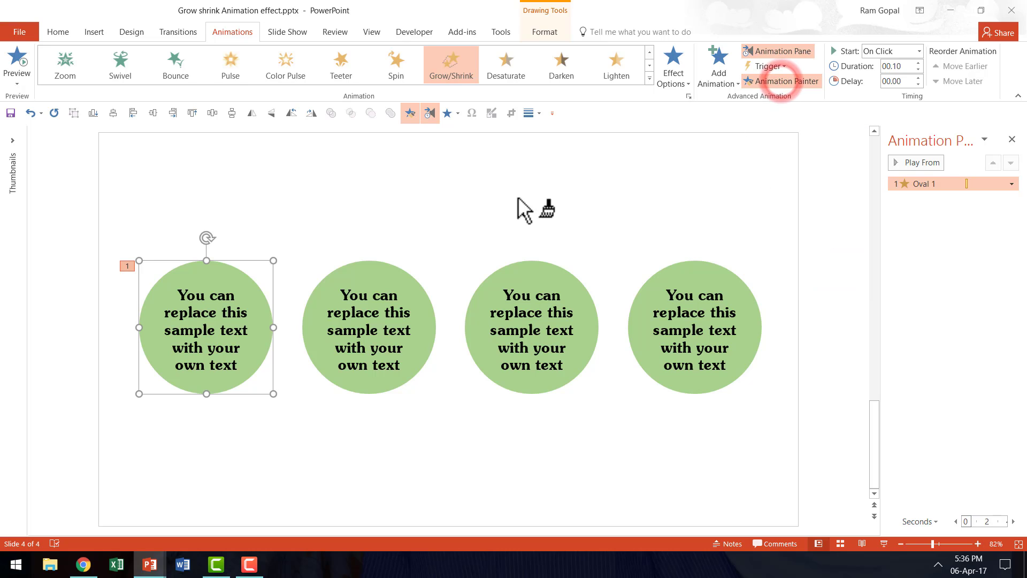
left_click(380, 261)
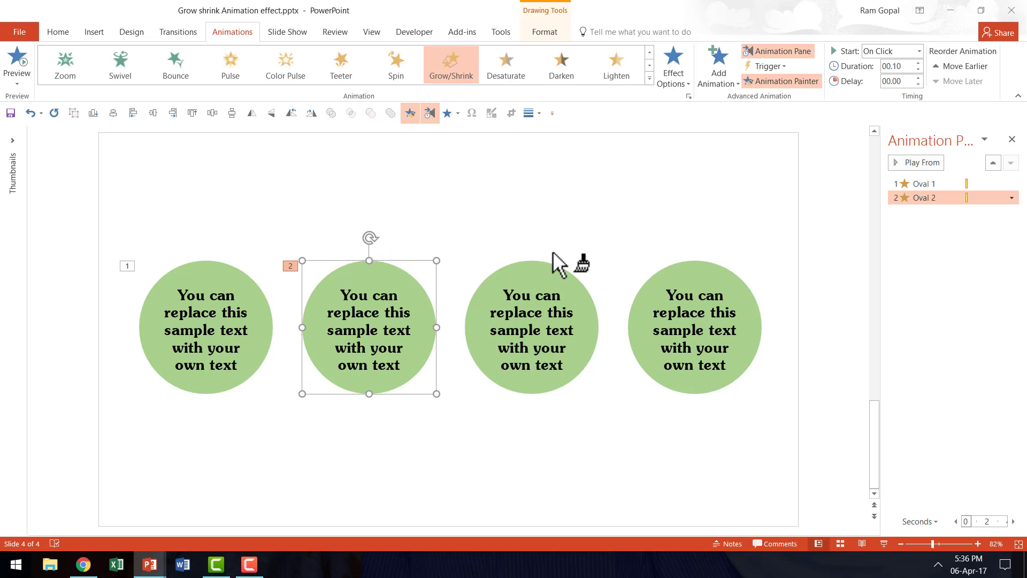
left_click(535, 259)
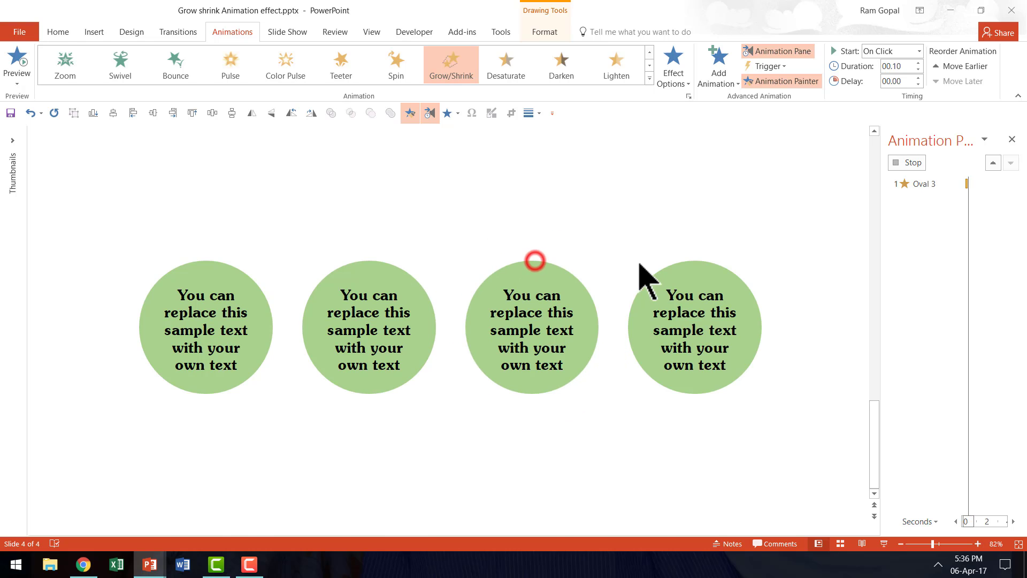
left_click(704, 261)
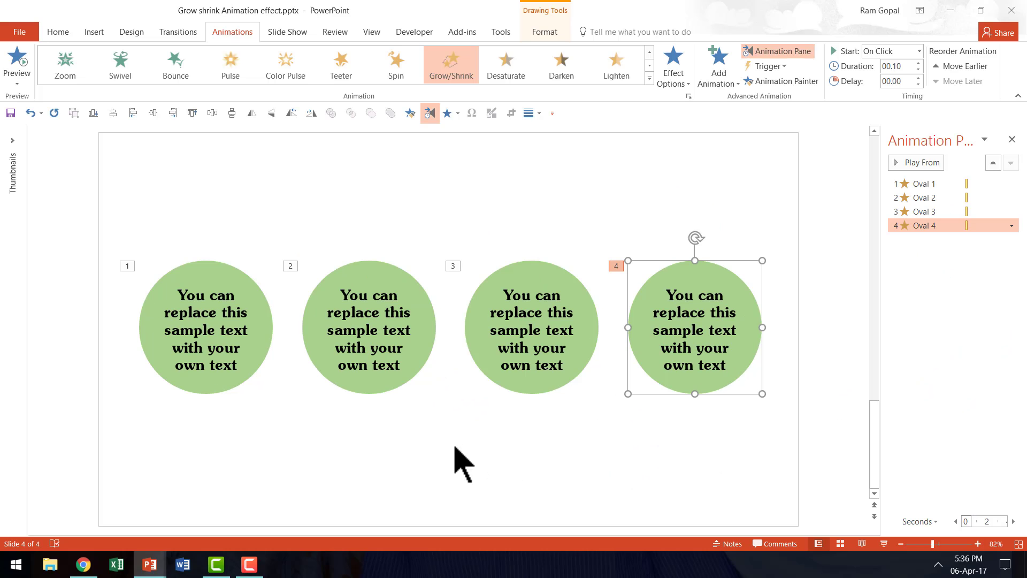
Step: Draw an oval over the first green circle from the Shapes gallery
left_click(58, 33)
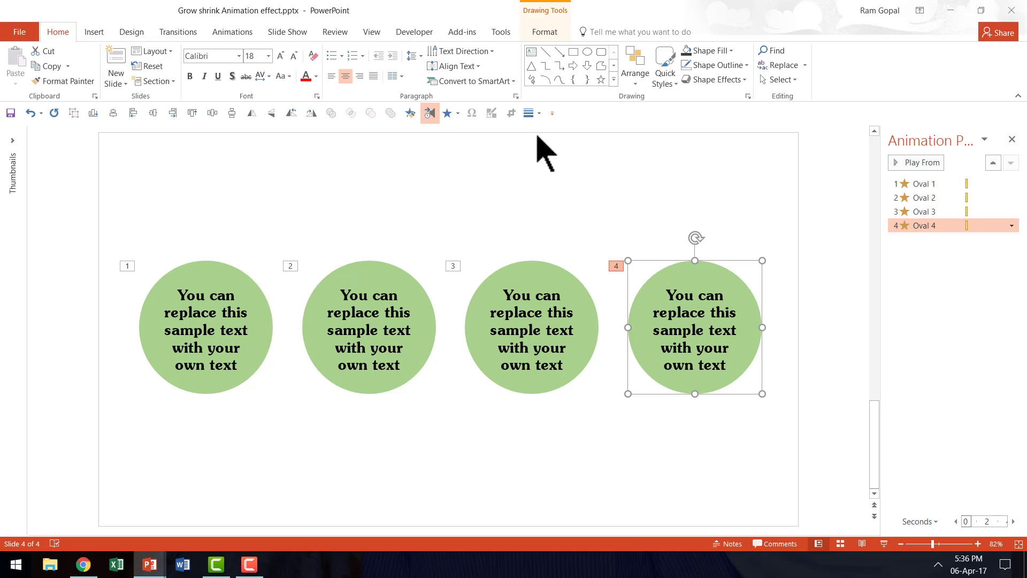
left_click(614, 80)
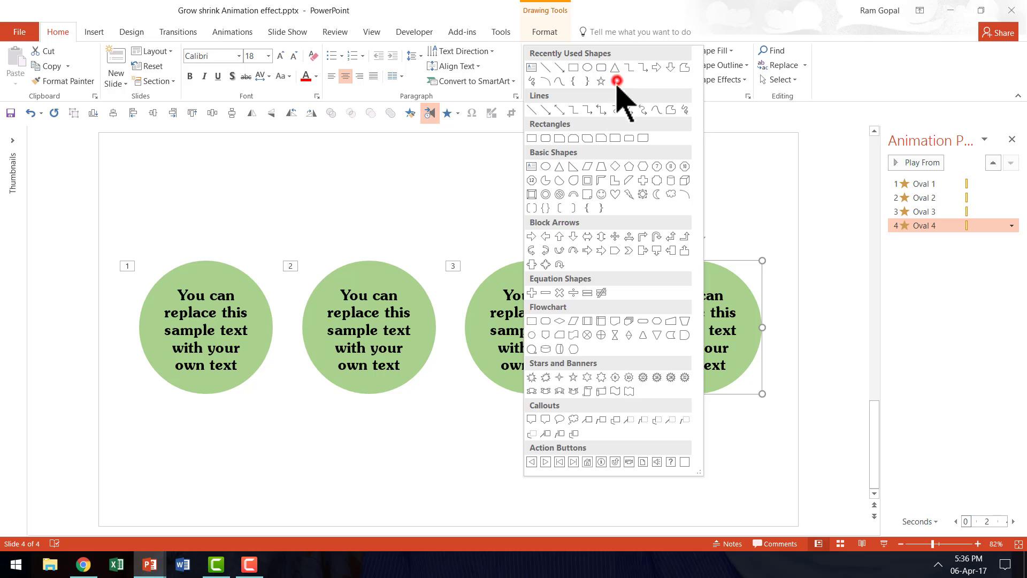
left_click(546, 167)
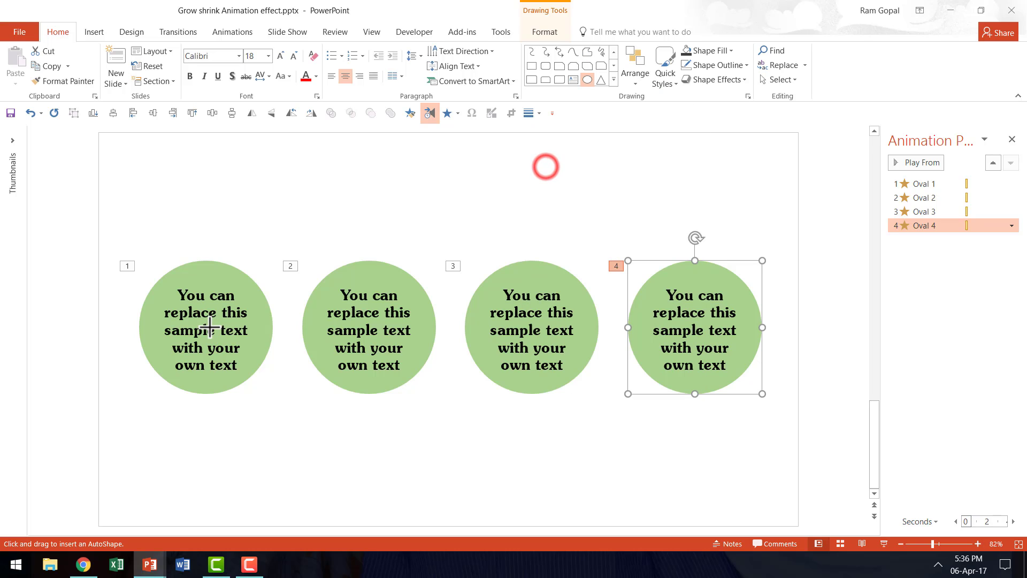
left_click_drag(161, 278, 284, 408)
Step: Shrink the new circle slightly and centre it on the first green circle
left_click_drag(252, 367, 230, 348)
left_click_drag(268, 396, 266, 390)
left_click_drag(220, 299, 221, 298)
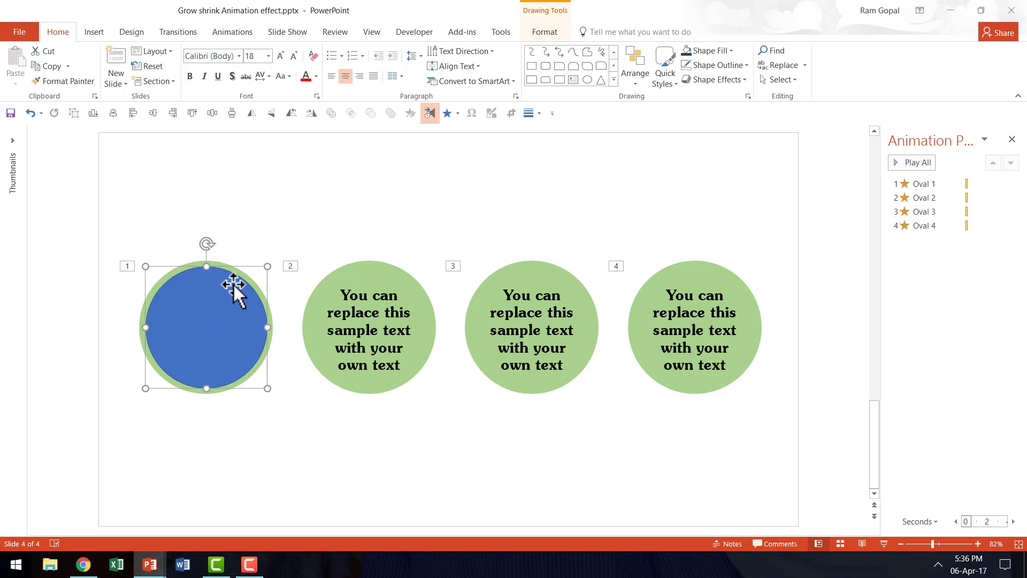
Step: Give the new circle a white fill and a green outline
left_click(717, 51)
left_click(686, 79)
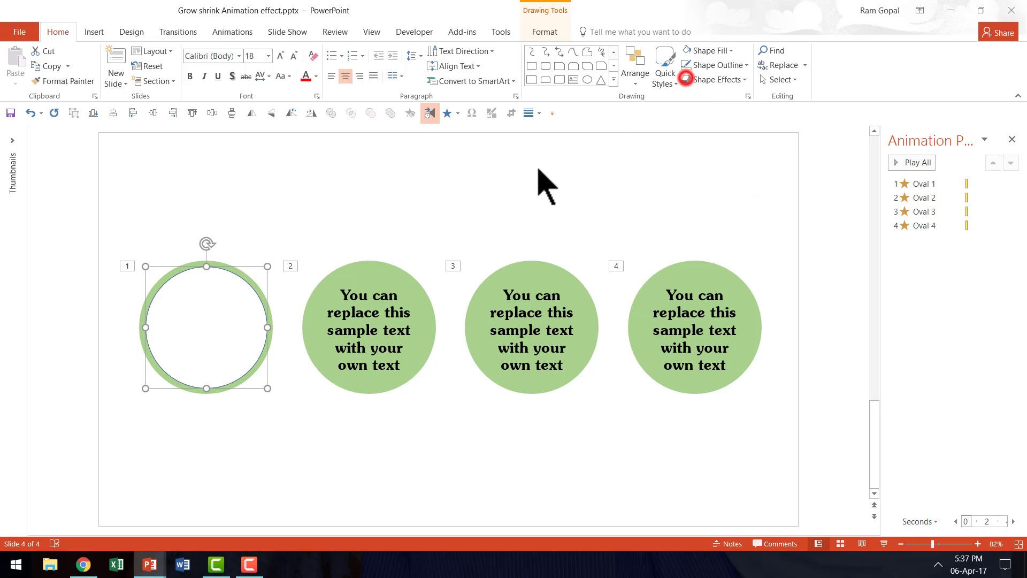
left_click(717, 64)
left_click(716, 174)
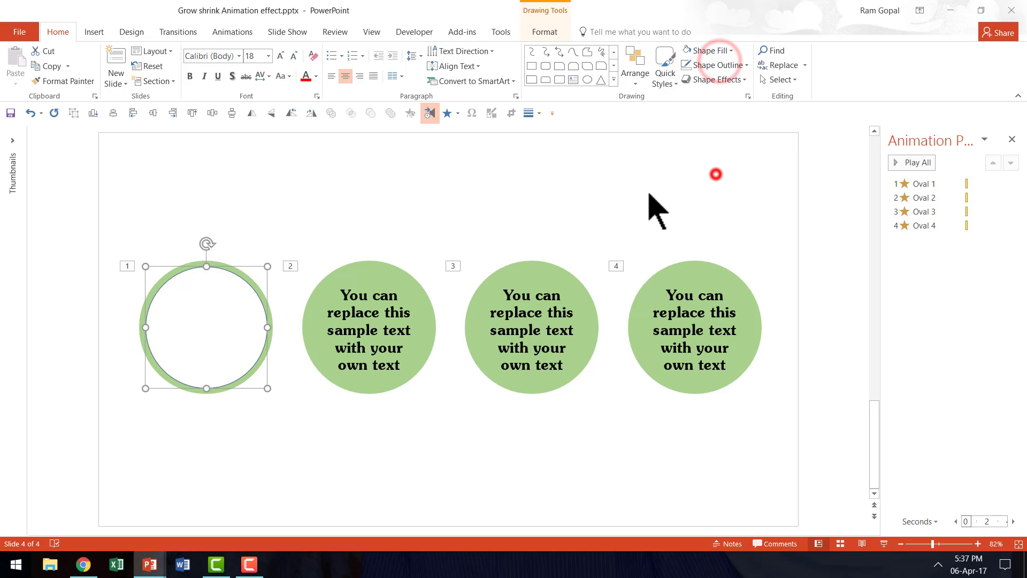
Step: Send the white circle to the back so the sample text shows
left_click(222, 264)
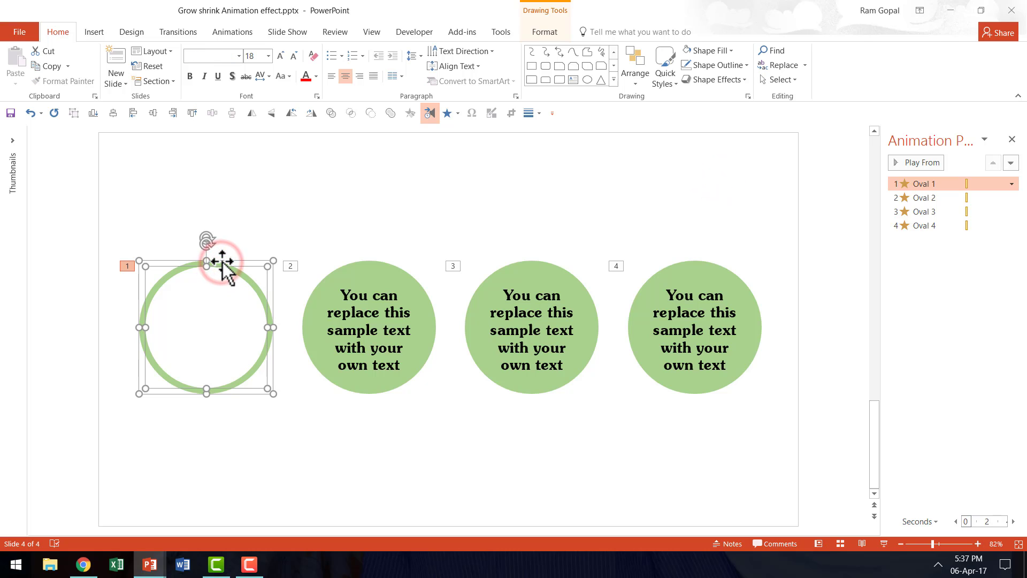
right_click(223, 263)
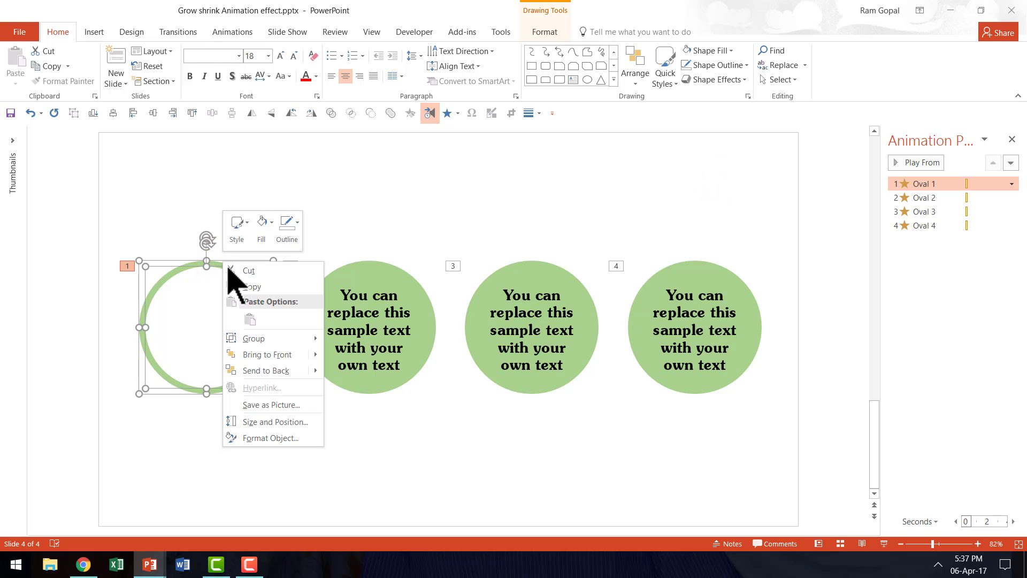
left_click(254, 371)
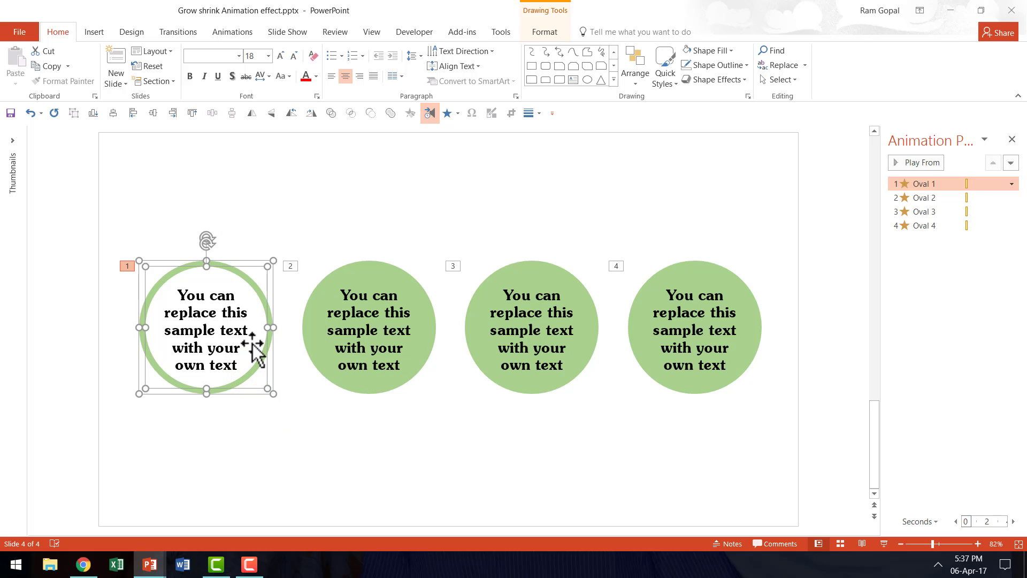
left_click(562, 507)
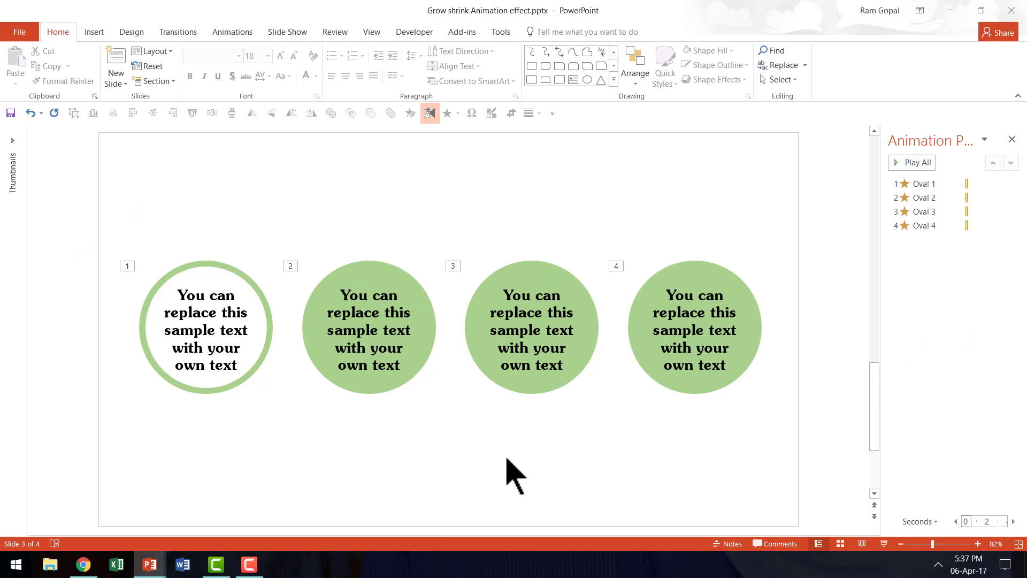
scroll(511, 475, "up", 2)
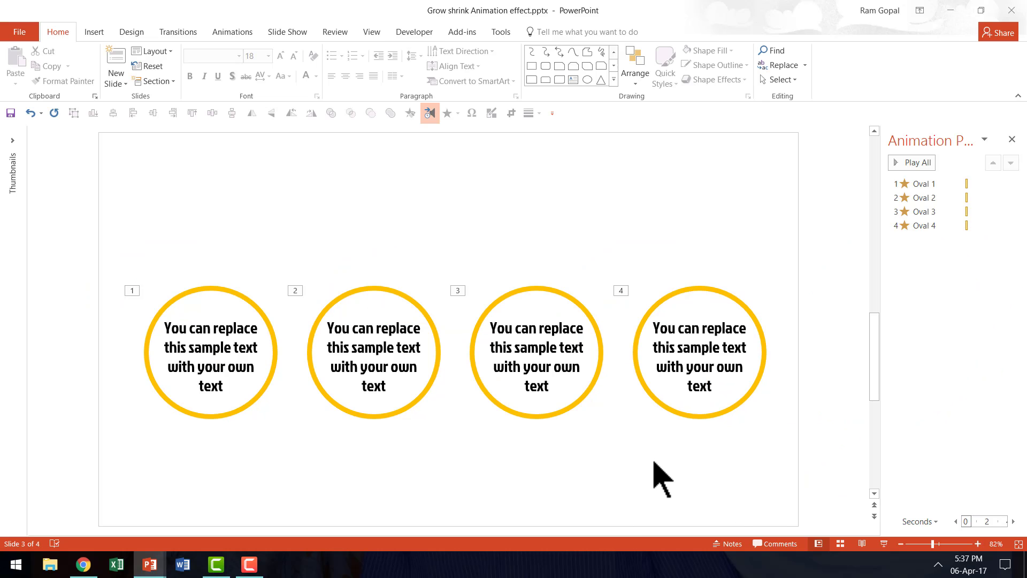
scroll(662, 480, "down", 1)
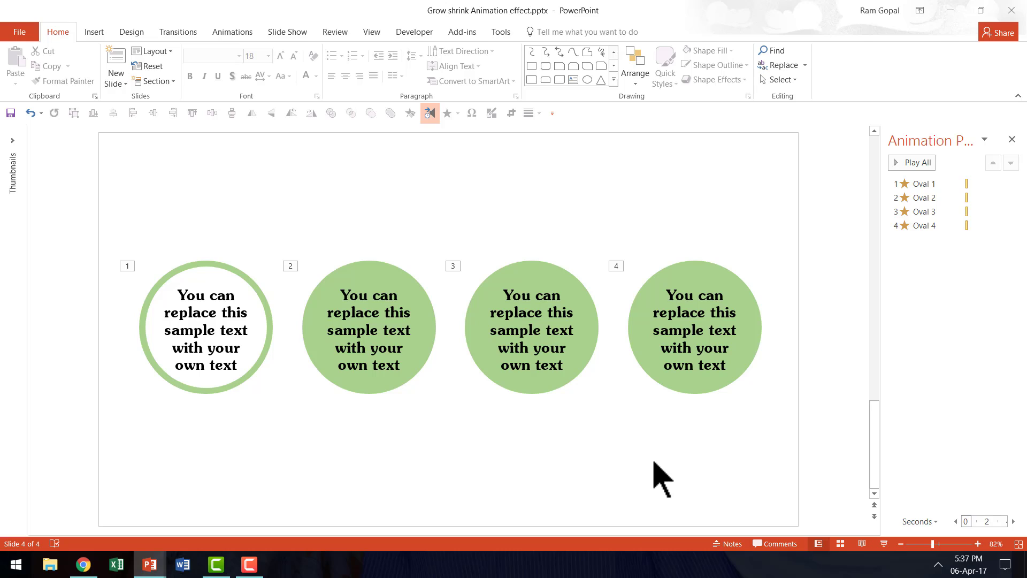